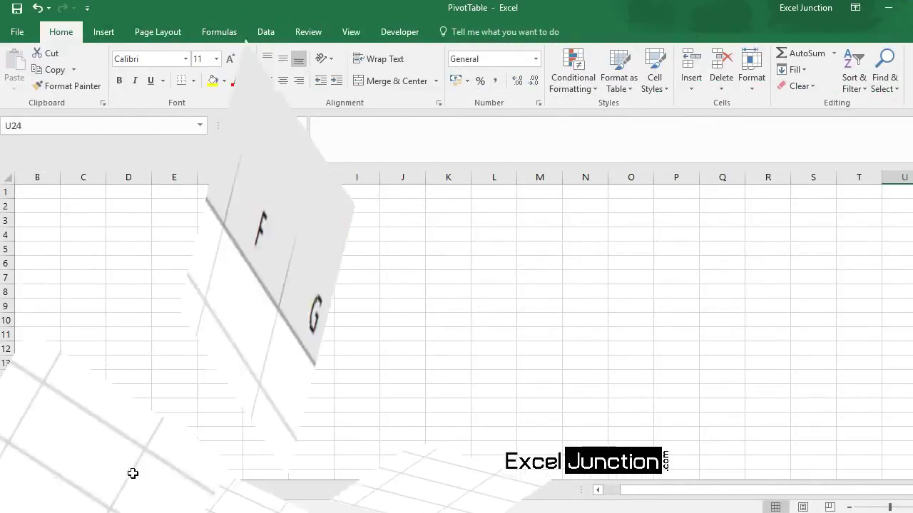
Open the Data sheet and check how far its records and header row extend, from cell A1.
left_click(124, 490)
left_click(30, 192)
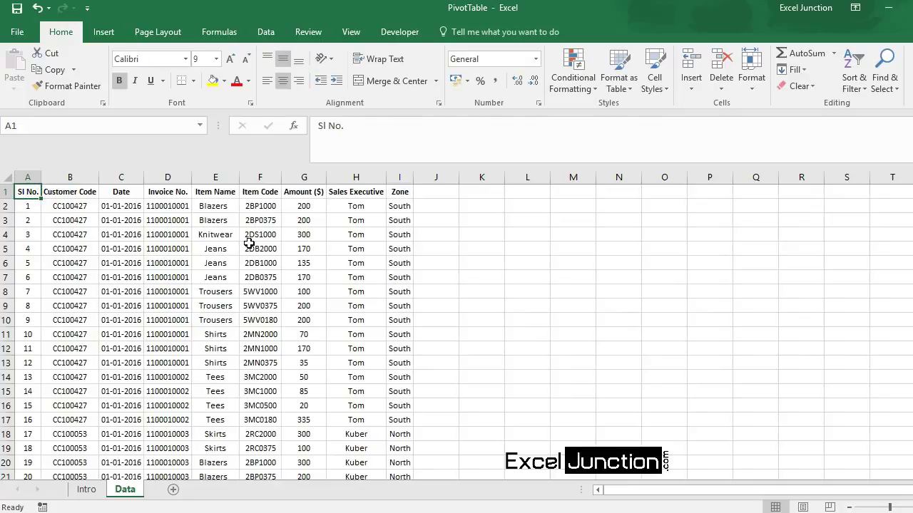
key("ctrl+Right")
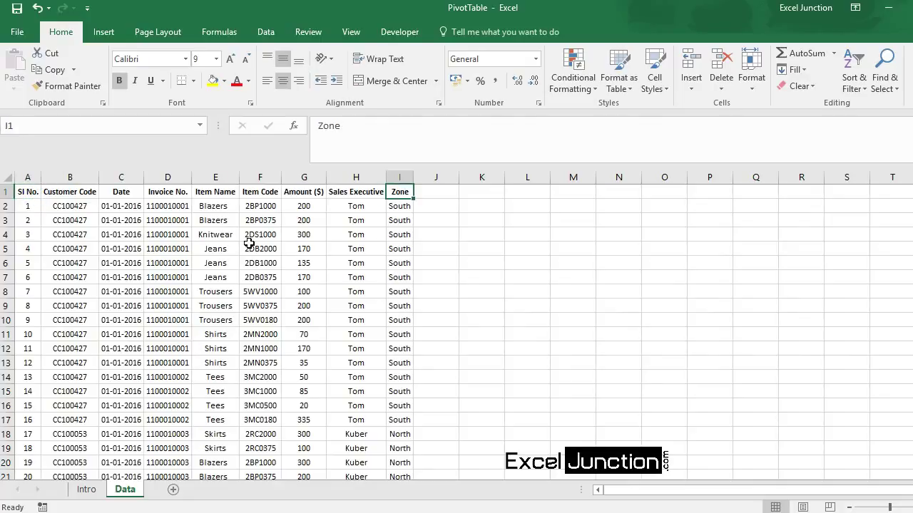
key("ctrl+Left")
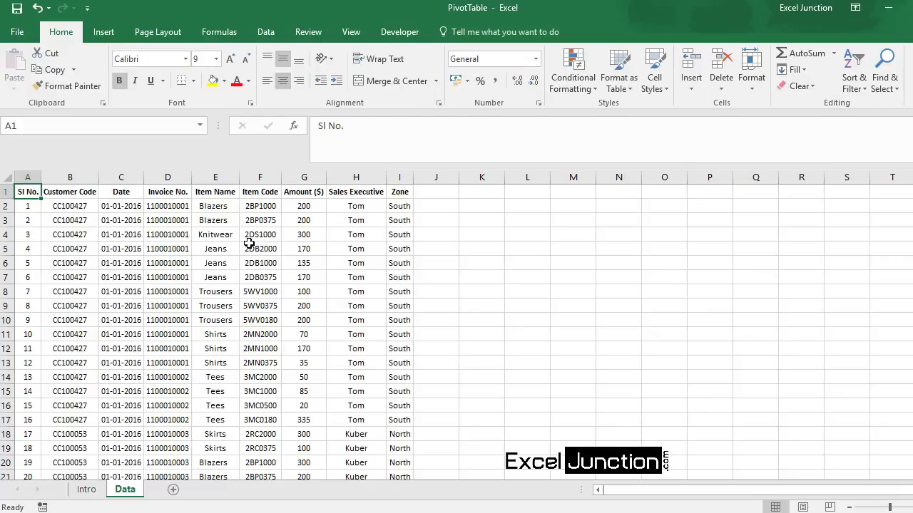
key("ctrl+Down")
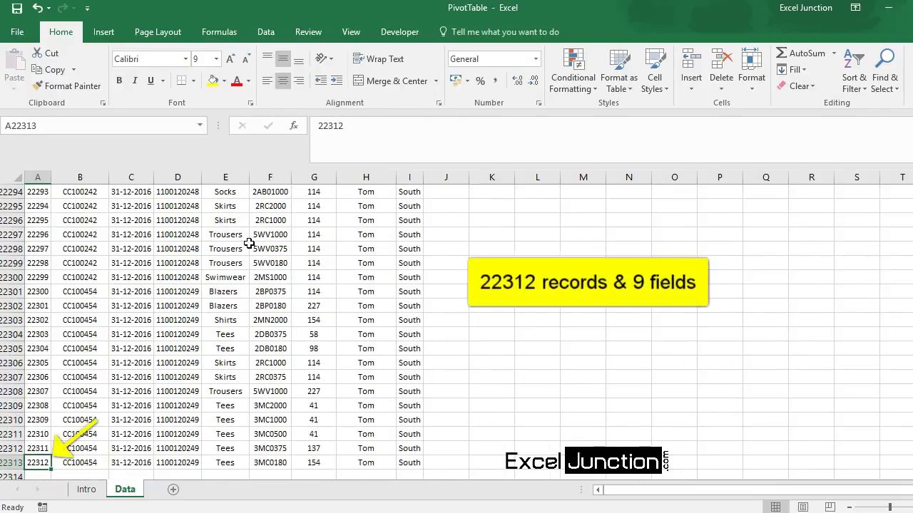
key("ctrl+Up")
key("ctrl+Right")
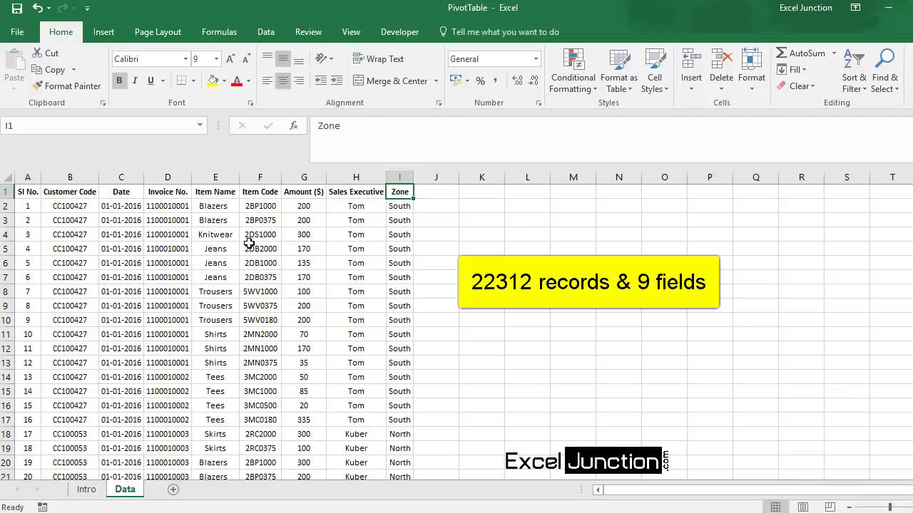
Go through the header row field by field, from Sl No. to Zone, to review the dataset's columns.
key("Left")
key("Left")
key("Left")
key("Left")
key("Left")
key("Left")
key("Left")
key("Left")
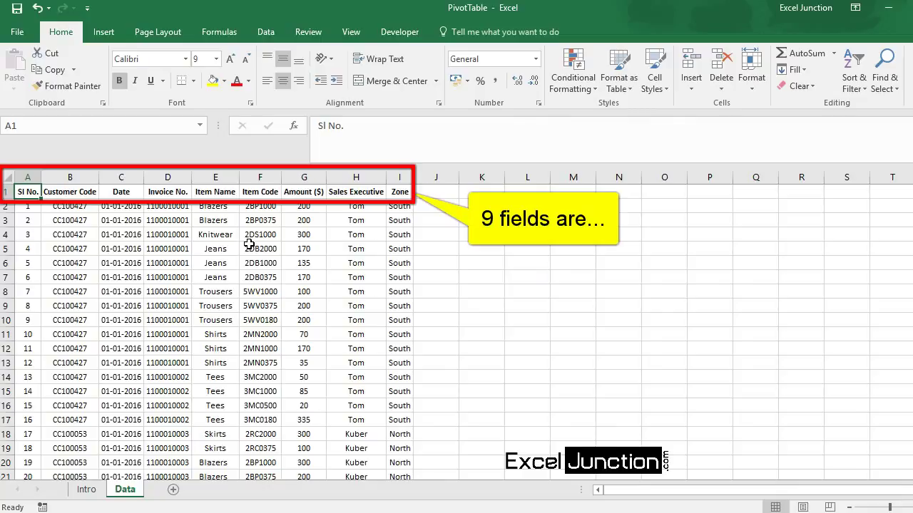
key("Right")
key("Right")
key("Right")
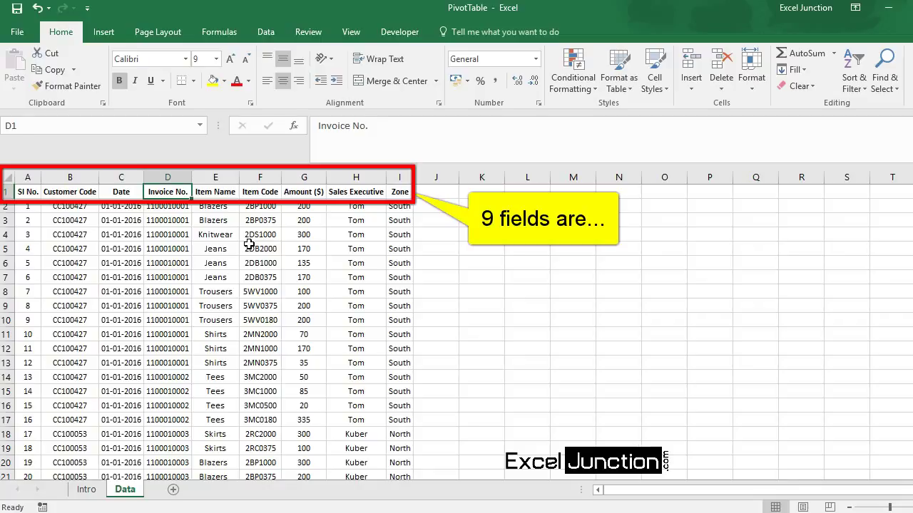
key("Right")
key("Right")
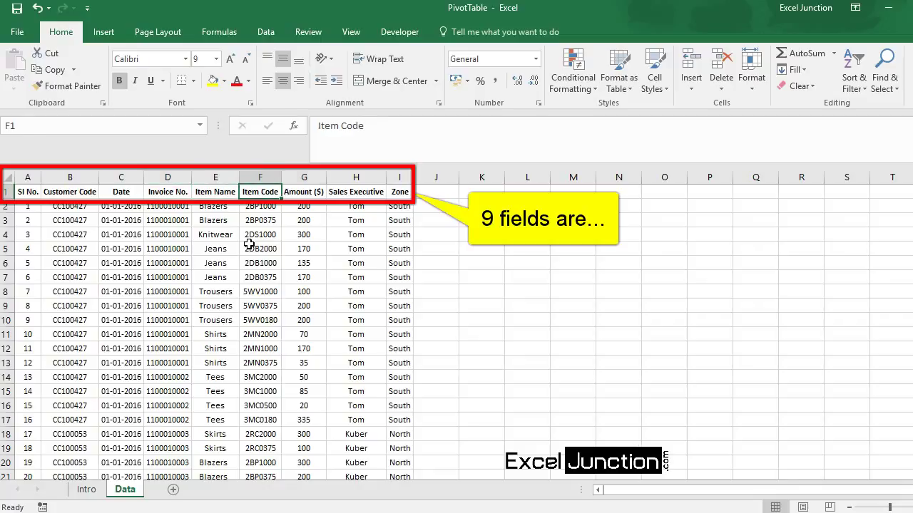
key("Right")
key("Right")
key("Right")
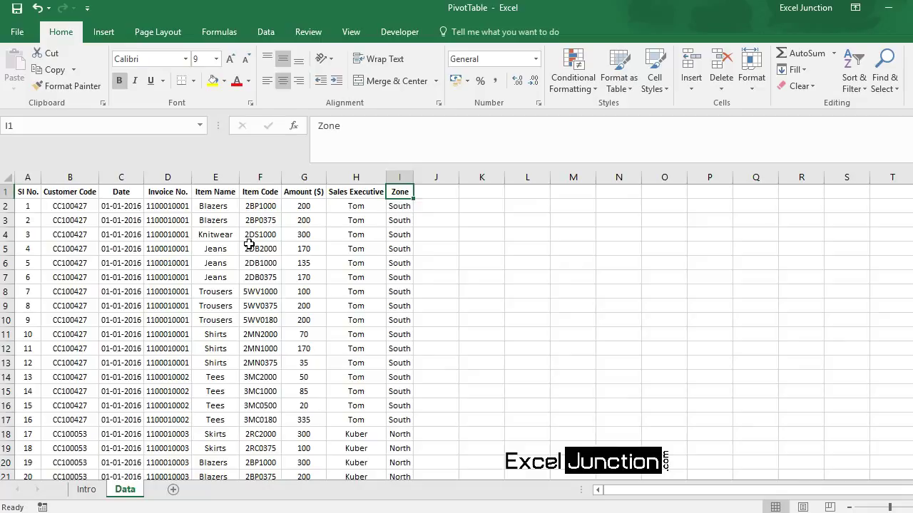
Create a PivotTable on a new worksheet from the sales data range Data!$A$1:$I$22313.
left_click(80, 224)
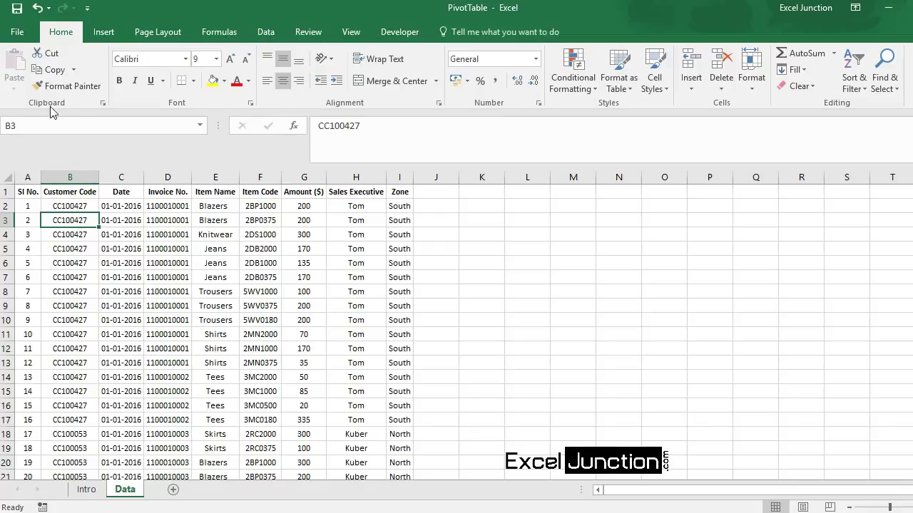
left_click(103, 32)
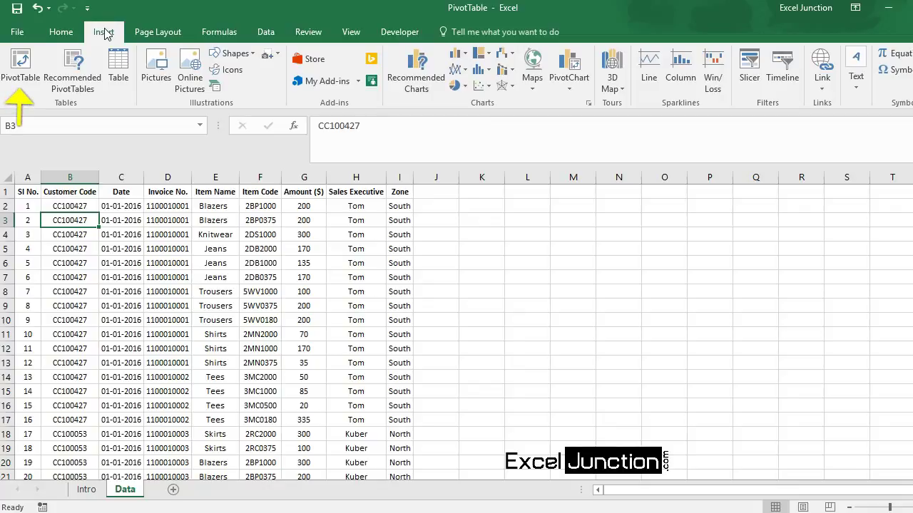
left_click(23, 69)
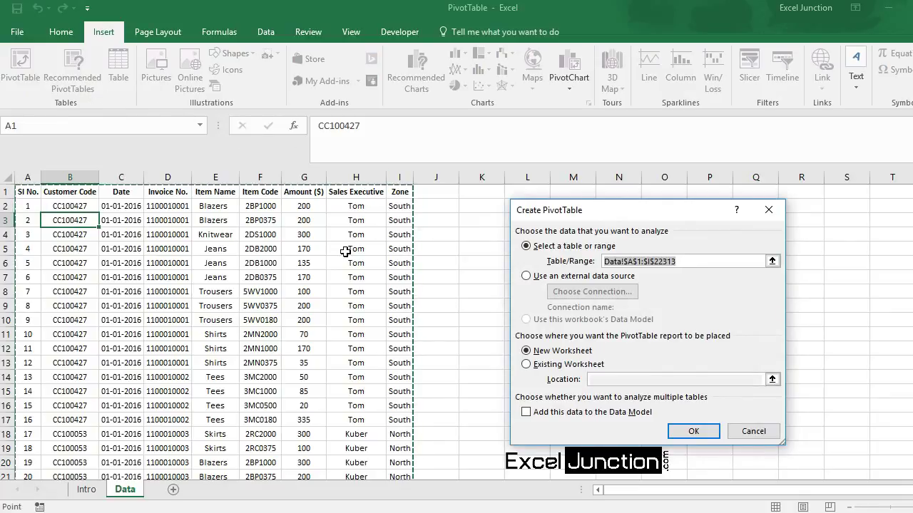
left_click_drag(606, 210, 531, 212)
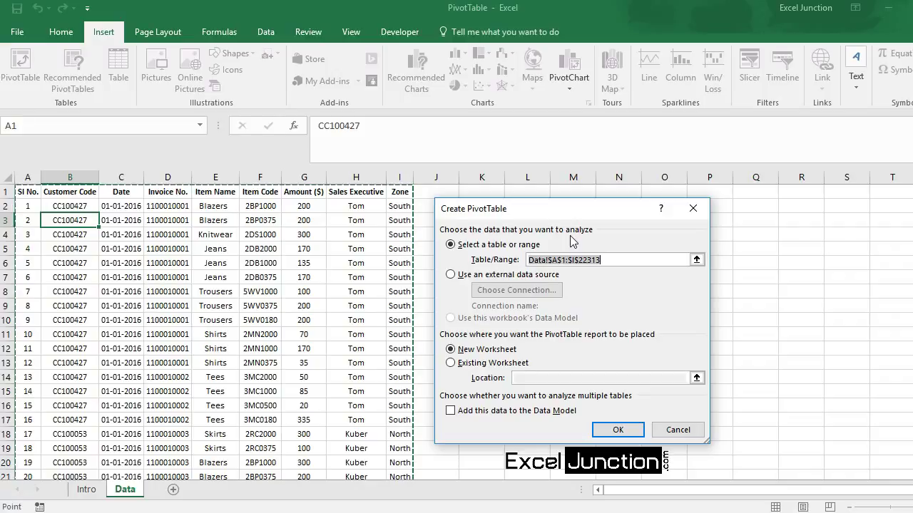
left_click(607, 262)
left_click(612, 430)
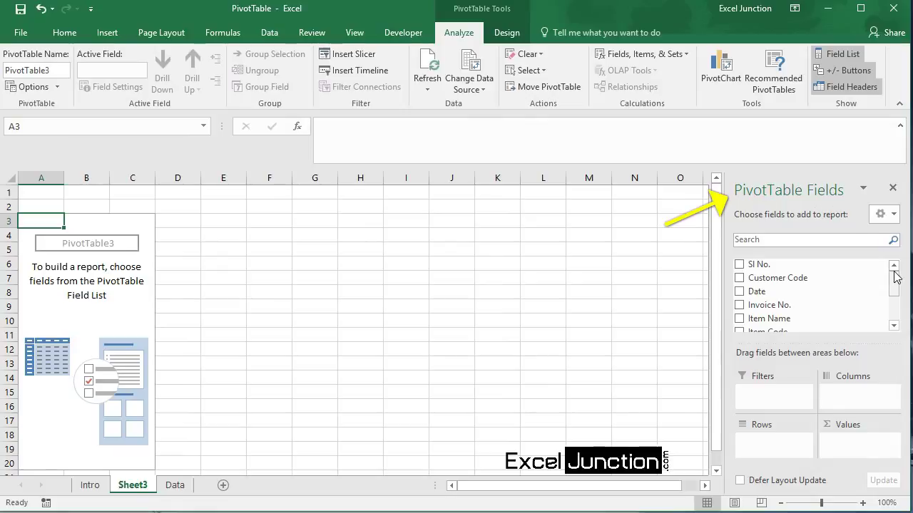
Add the Item Name field to the Rows area of the PivotTable.
mouse_move(893, 280)
left_mouse_down()
mouse_move(891, 302)
mouse_move(891, 283)
left_mouse_up()
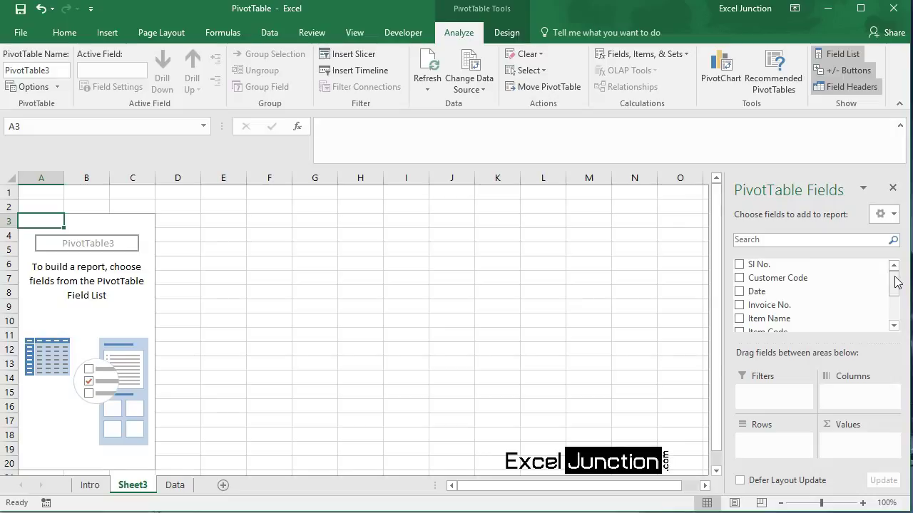
left_click_drag(896, 282, 895, 289)
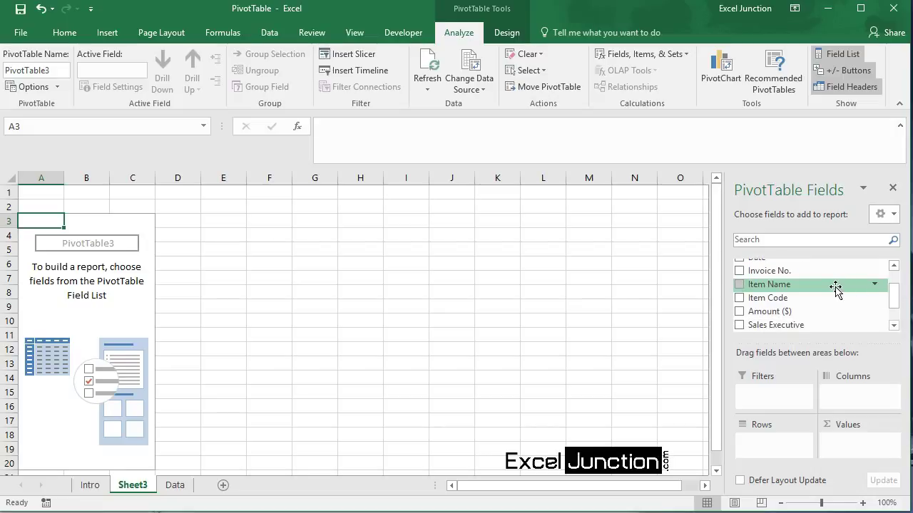
left_click_drag(838, 284, 790, 445)
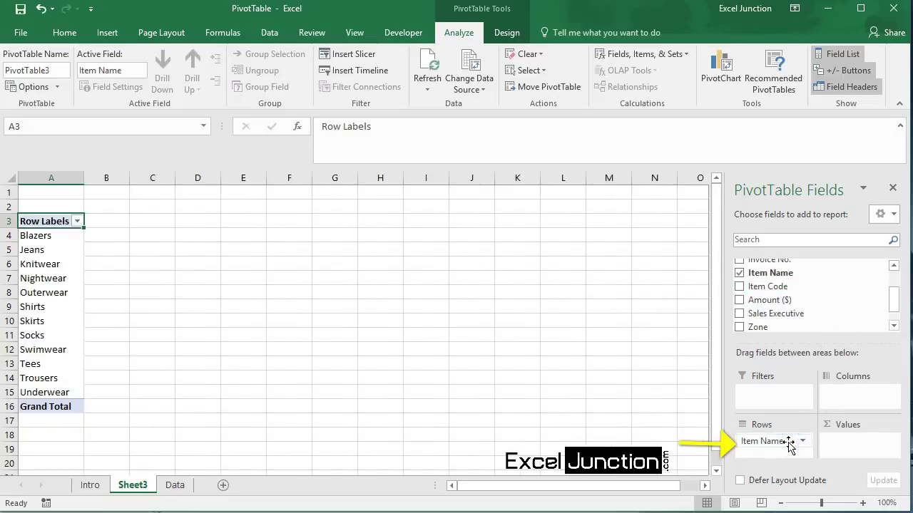
Add Amount ($) to the PivotTable's Values area and Zone to its Filters area.
left_click(895, 302)
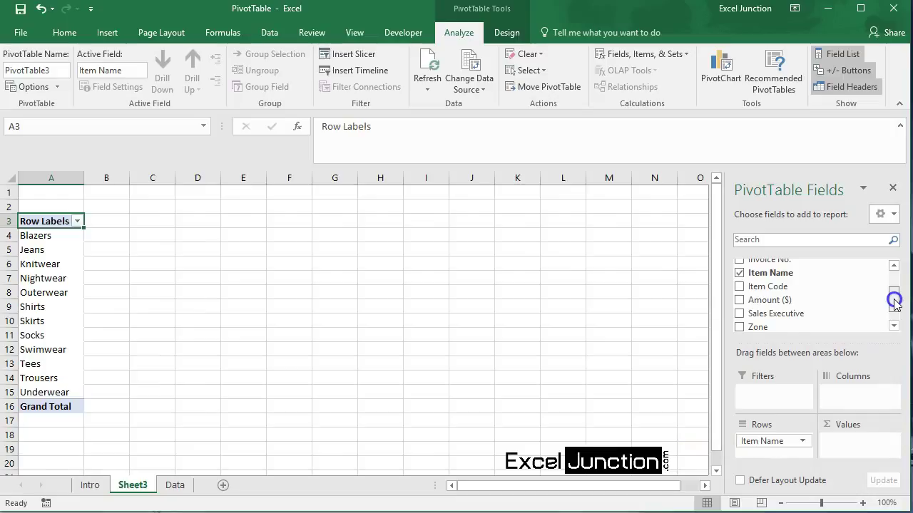
left_click_drag(895, 303, 894, 312)
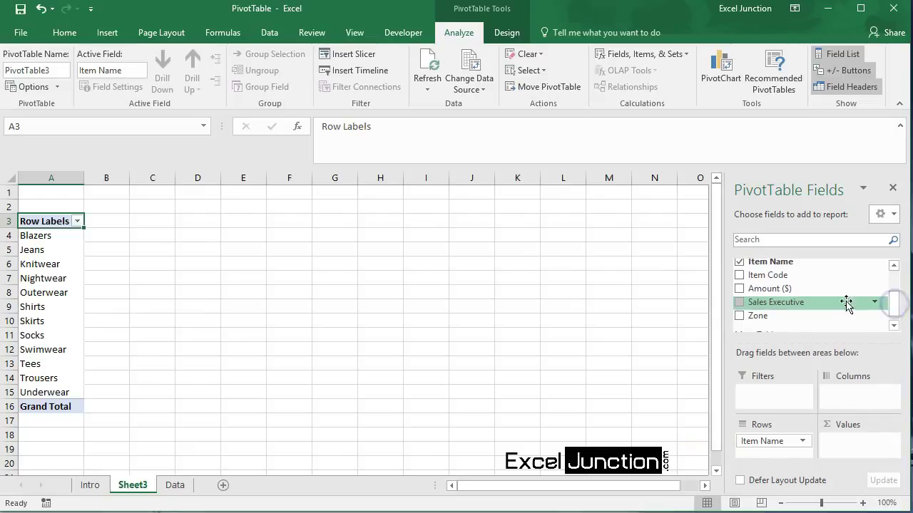
left_click_drag(793, 293, 862, 448)
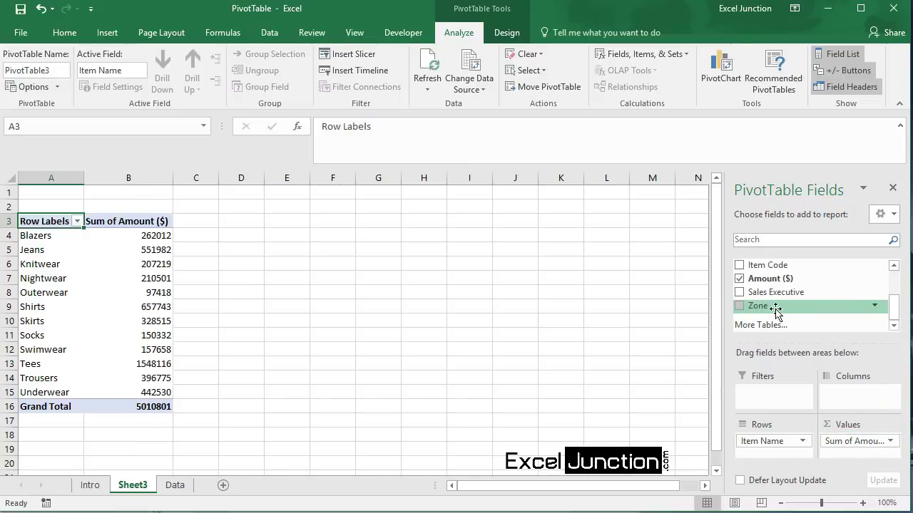
mouse_move(773, 308)
left_mouse_down()
mouse_move(785, 322)
mouse_move(781, 401)
left_mouse_up()
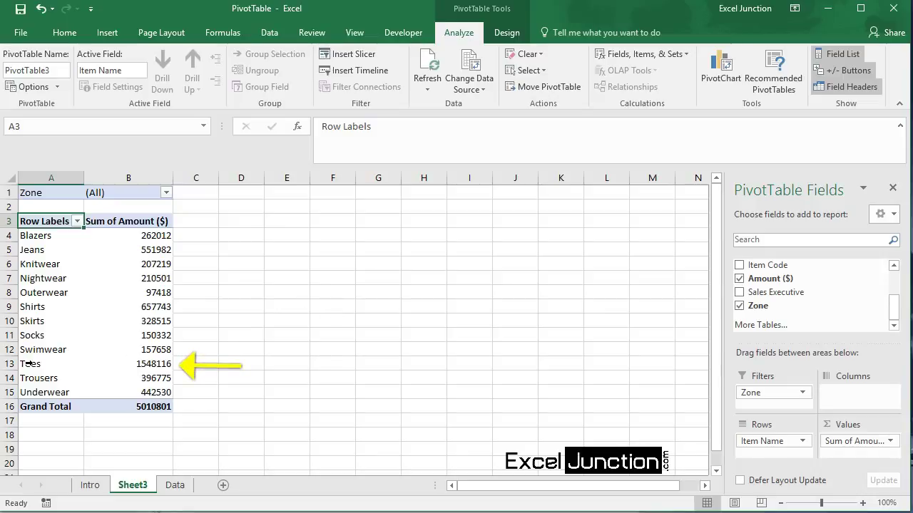
mouse_move(149, 364)
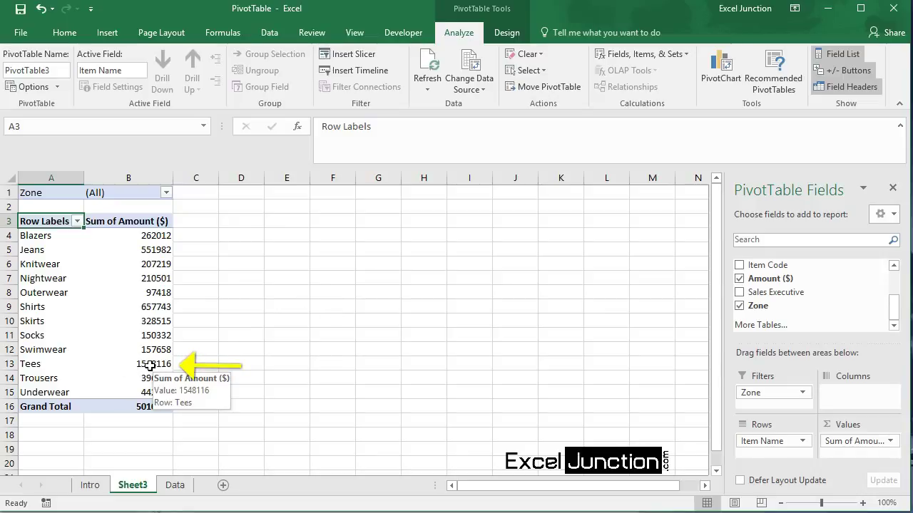
left_click(149, 364)
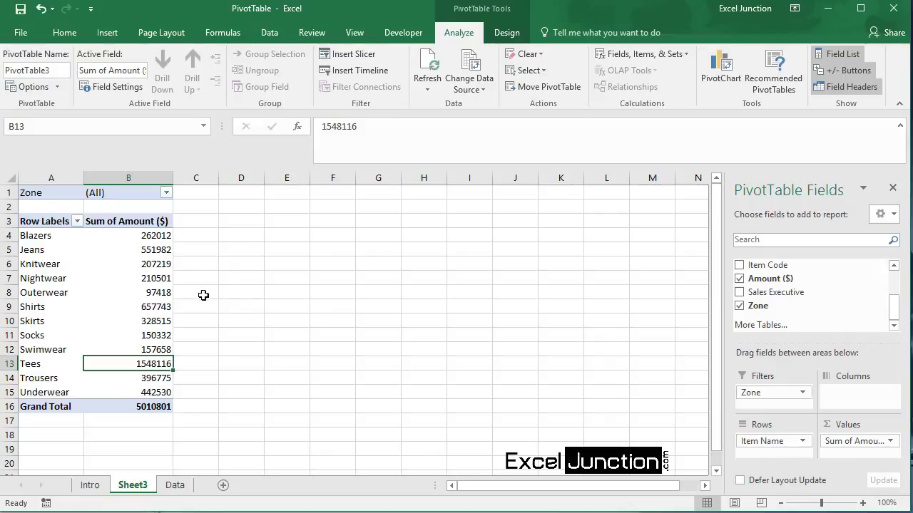
Sort the PivotTable items by Sum of Amount ($) from largest to smallest.
left_click(146, 264)
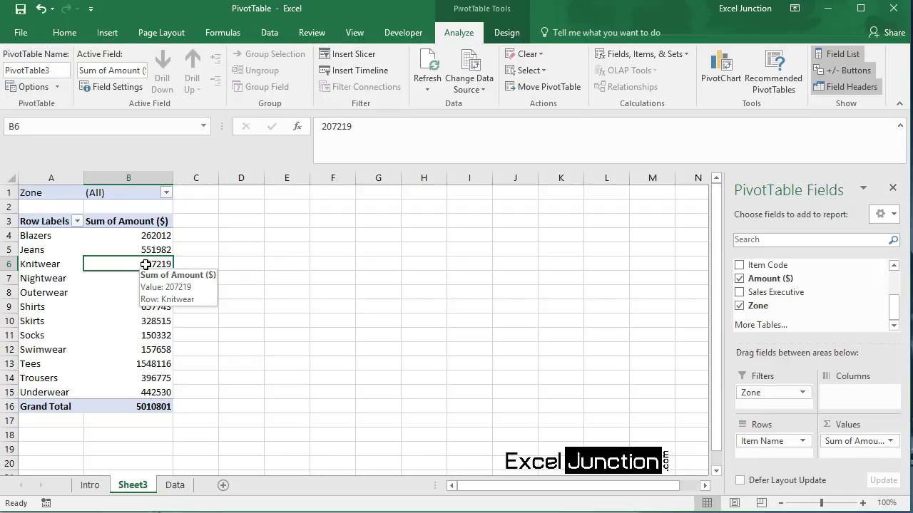
right_click(146, 264)
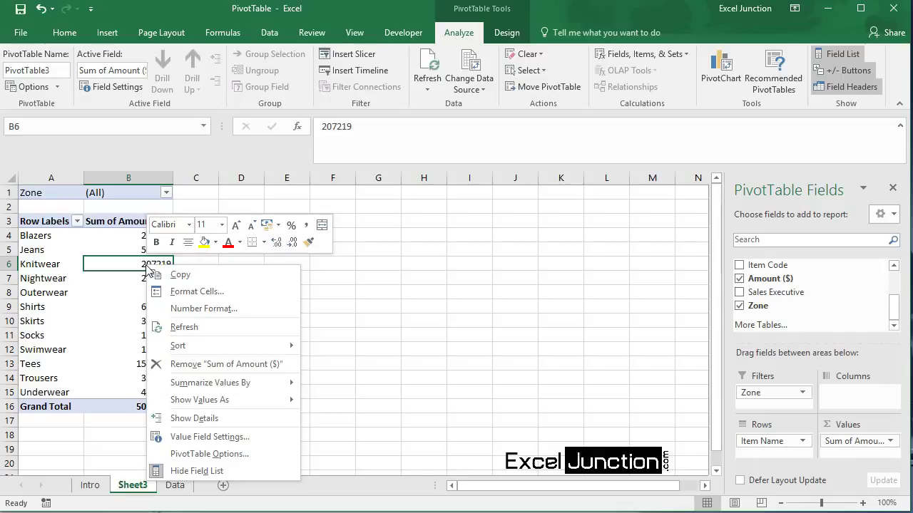
mouse_move(222, 346)
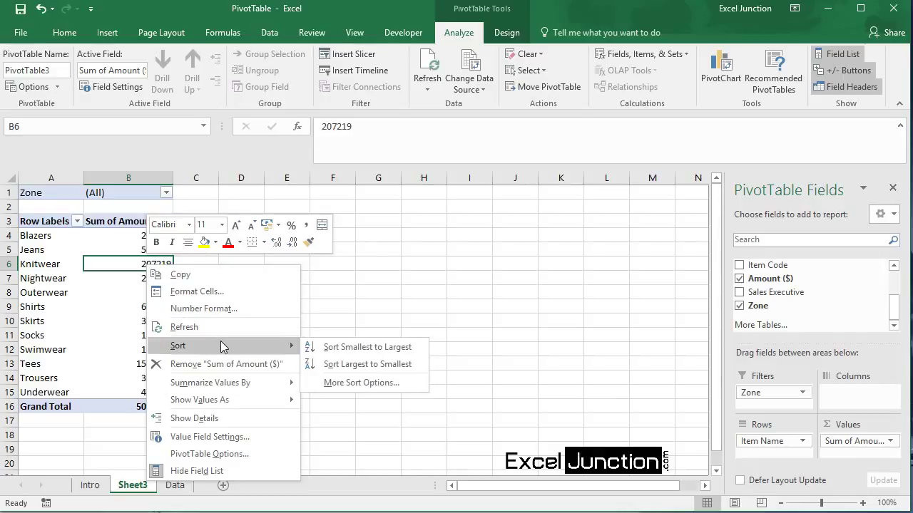
left_click(339, 364)
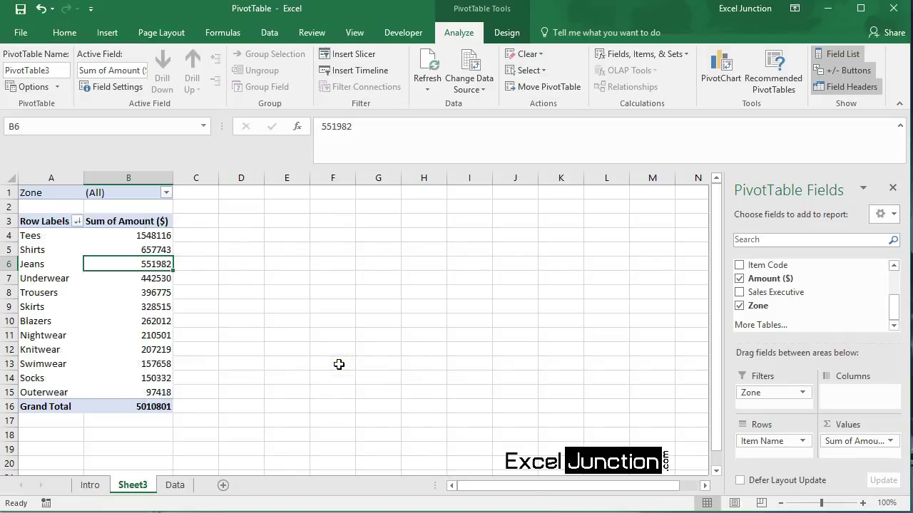
left_click(158, 236)
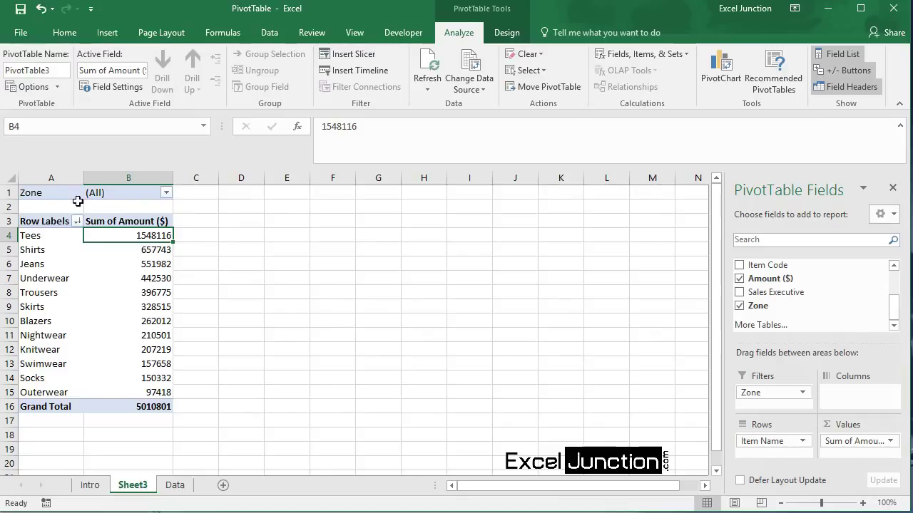
Filter the PivotTable report to the North zone and select the sales amount for Tees.
left_click(56, 193)
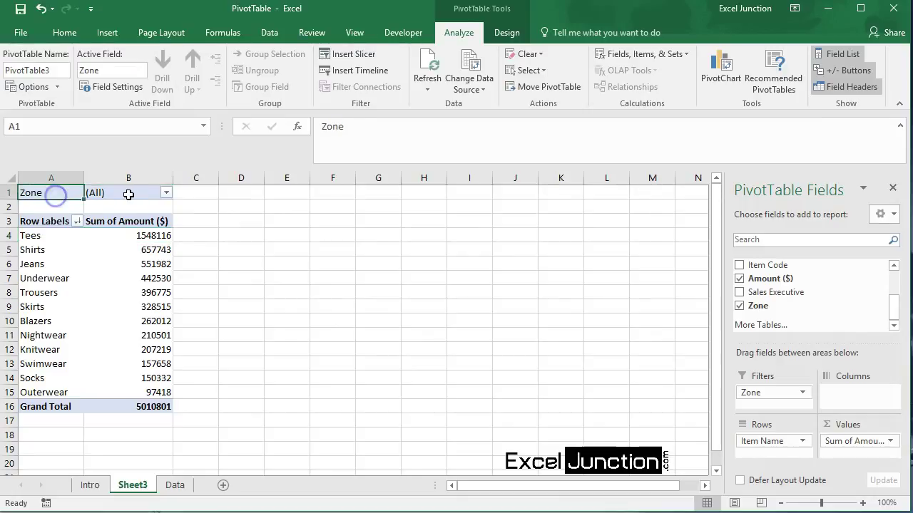
left_click(166, 193)
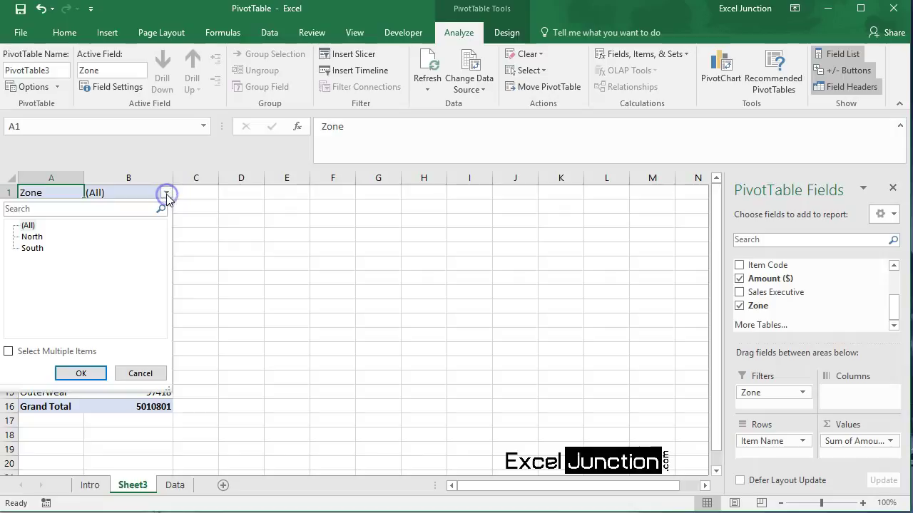
left_click(33, 238)
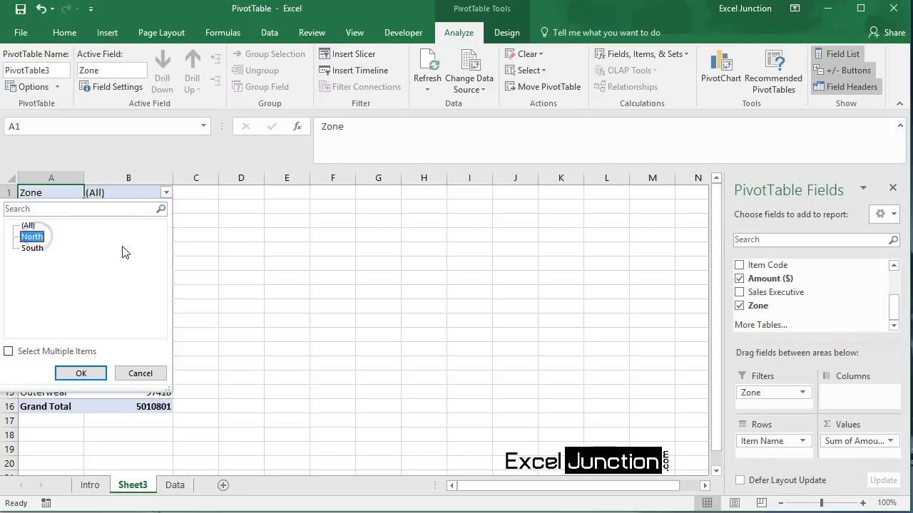
left_click(82, 376)
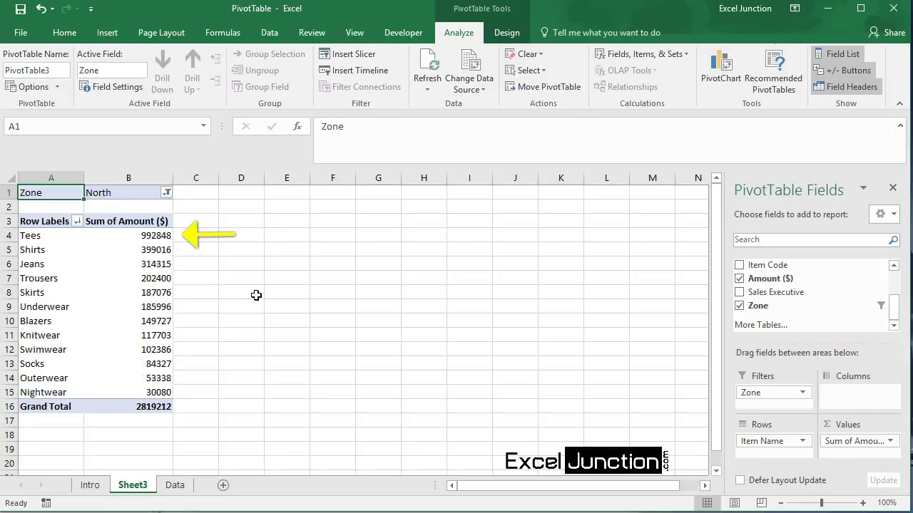
left_click(159, 235)
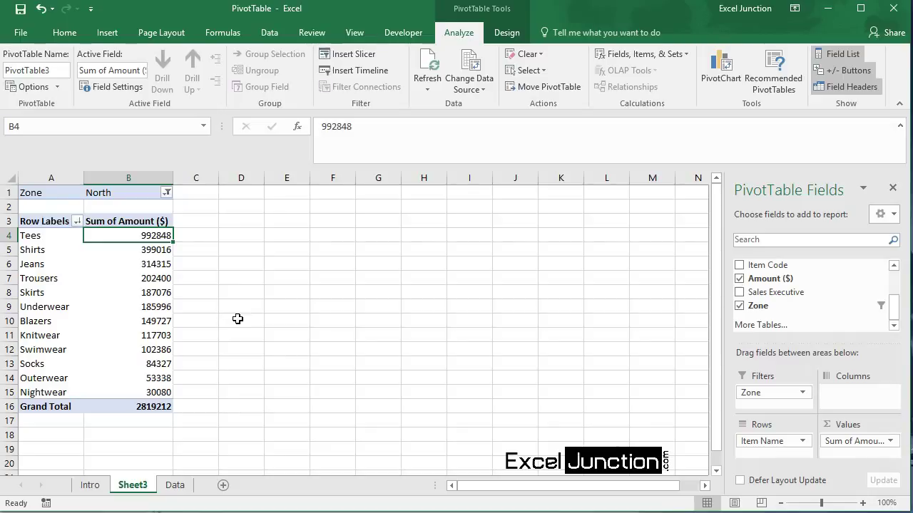
Filter the PivotTable's row labels to only Blazers, Jeans and Shirts.
left_click(77, 222)
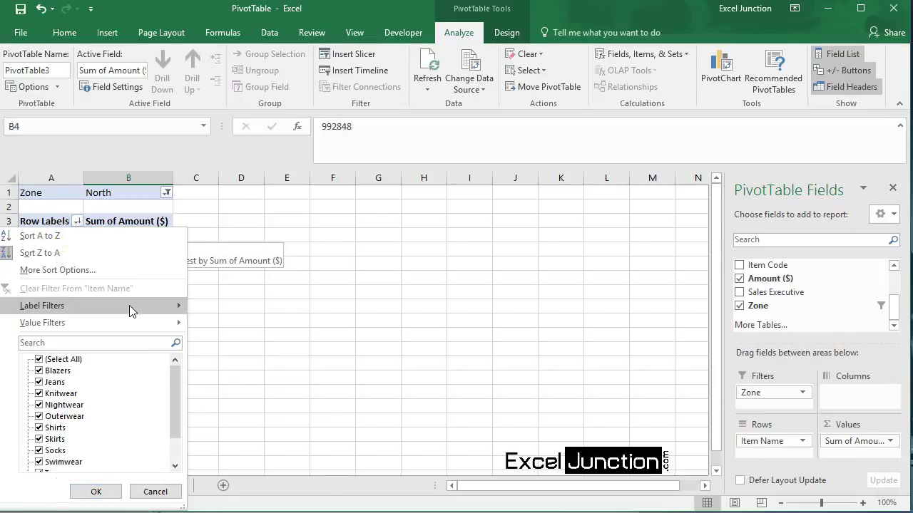
mouse_move(129, 305)
mouse_move(174, 375)
left_mouse_down()
mouse_move(173, 400)
mouse_move(174, 371)
left_mouse_up()
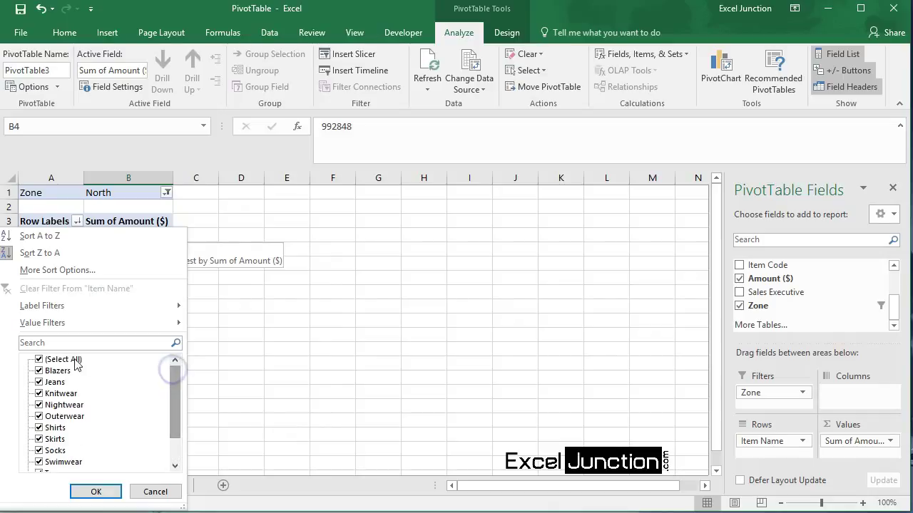
left_click(41, 361)
left_click(39, 371)
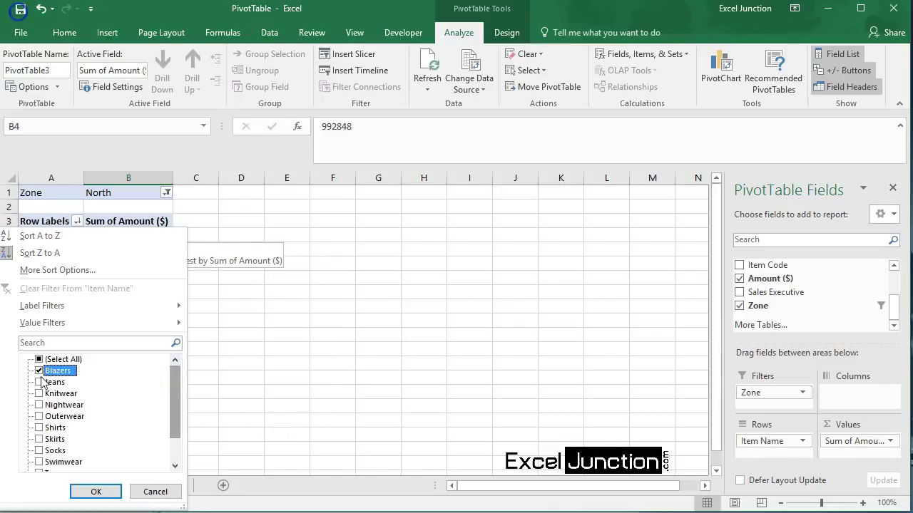
left_click(39, 382)
left_click(39, 428)
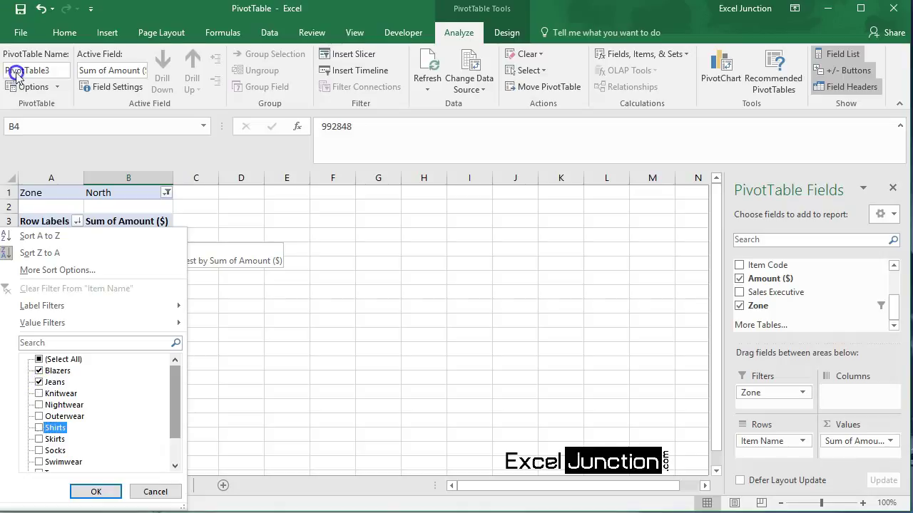
left_click(91, 491)
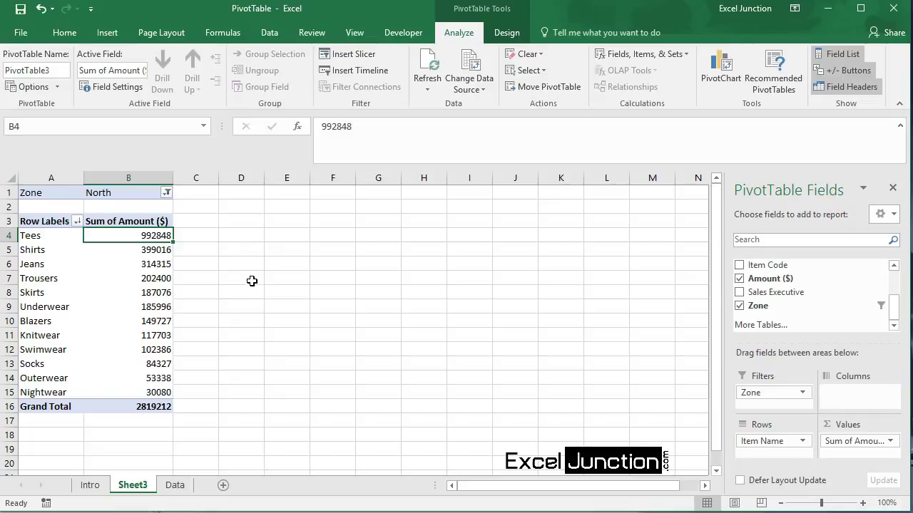
Change the Amount ($) value field to summarize by Count instead of Sum.
left_click(147, 264)
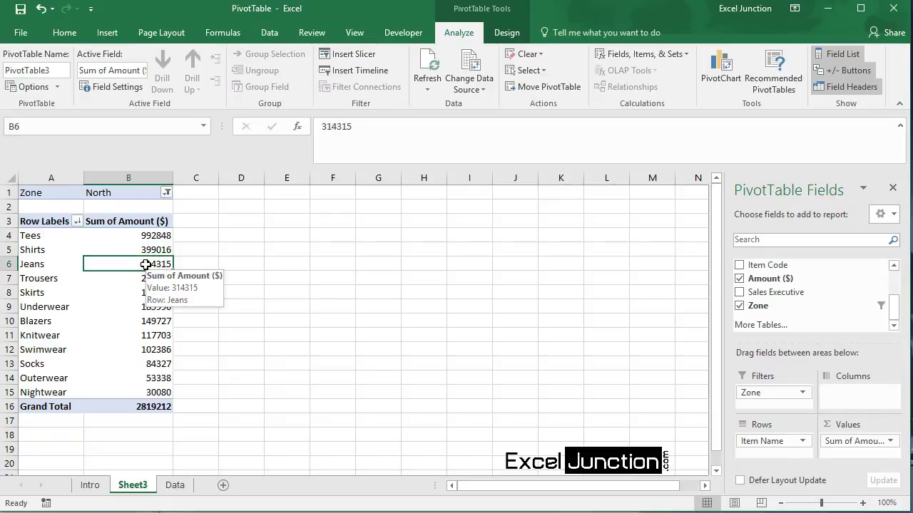
right_click(145, 264)
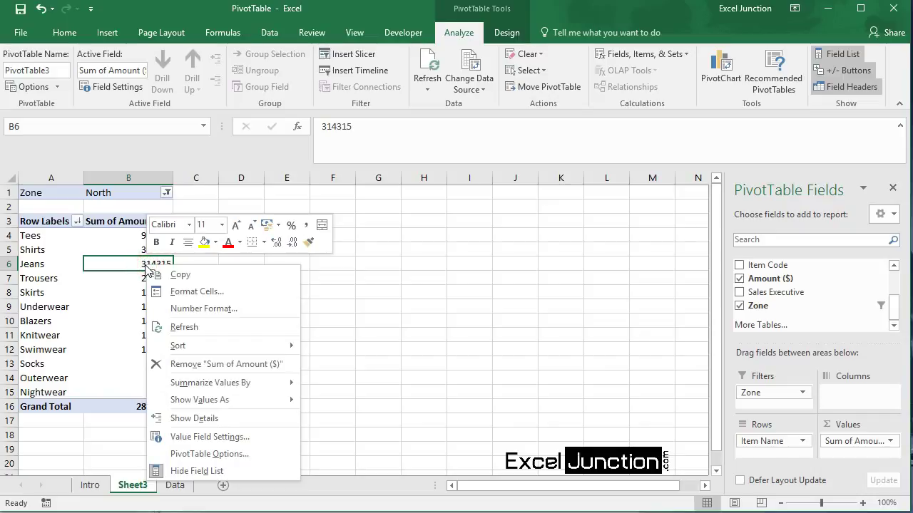
left_click(231, 438)
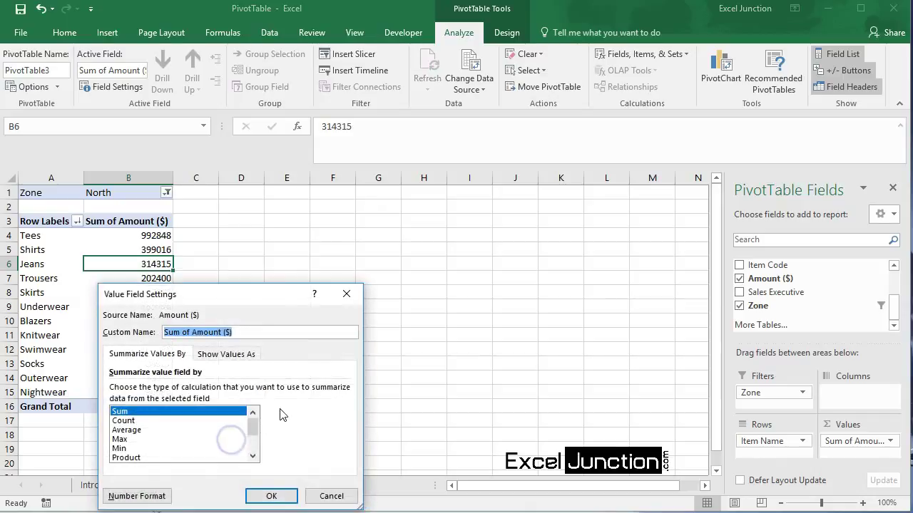
left_click_drag(298, 268, 372, 237)
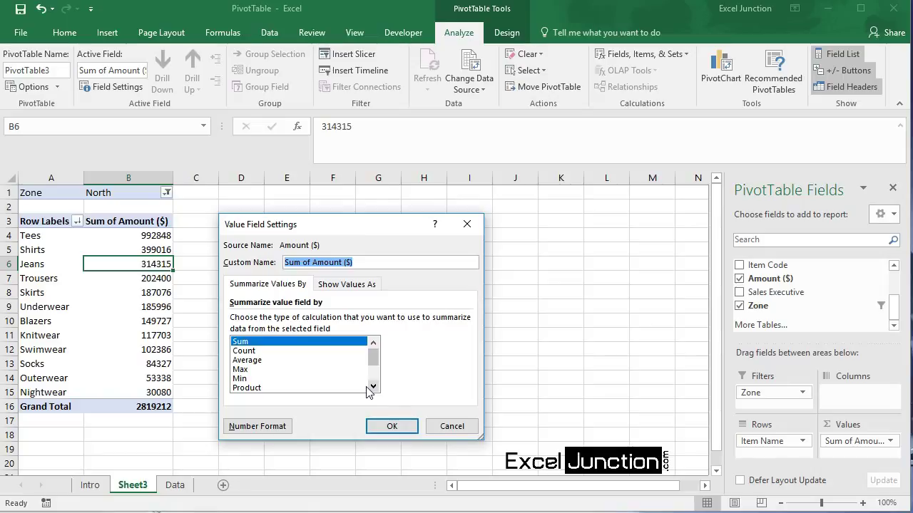
left_click(243, 351)
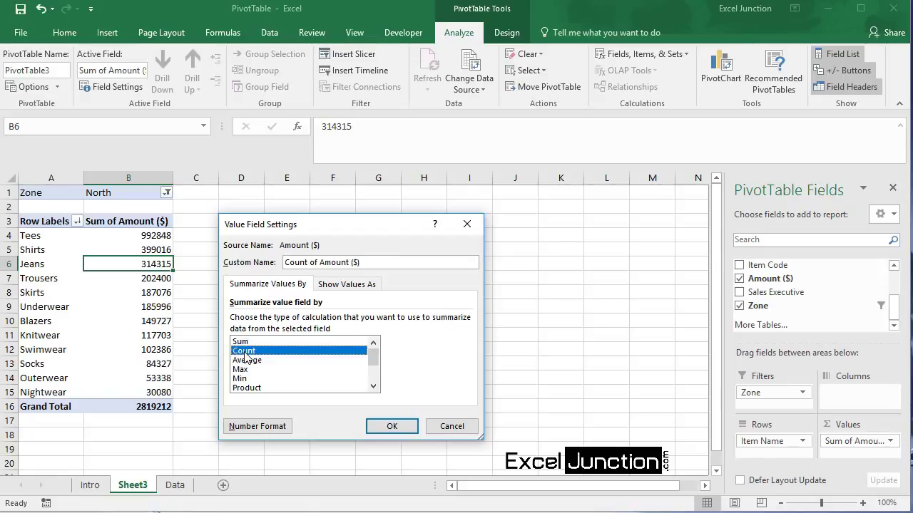
left_click(392, 427)
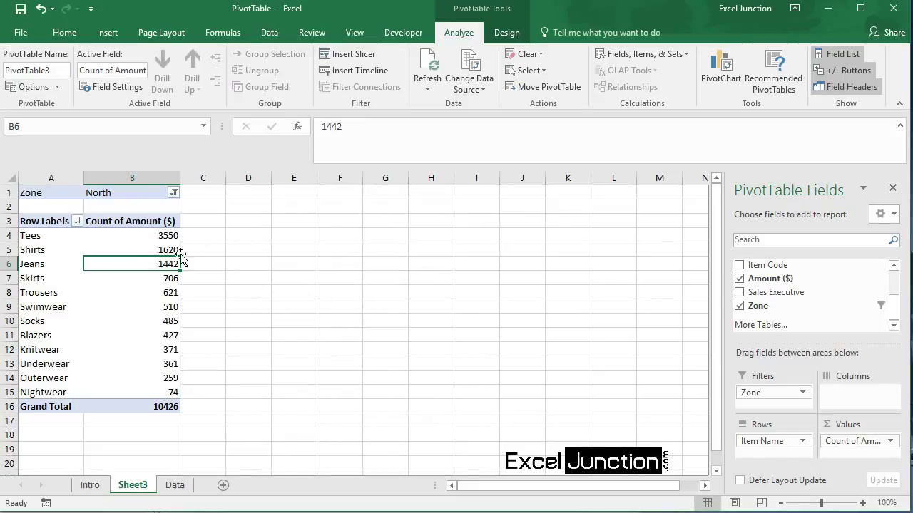
Check the North zone's transaction counts for Tees and for the Grand Total in the PivotTable.
left_click(162, 236)
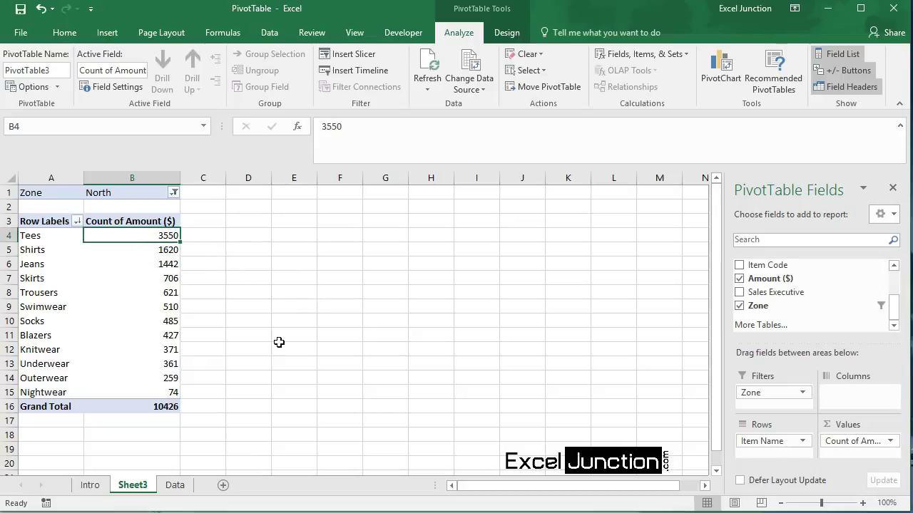
left_click(155, 406)
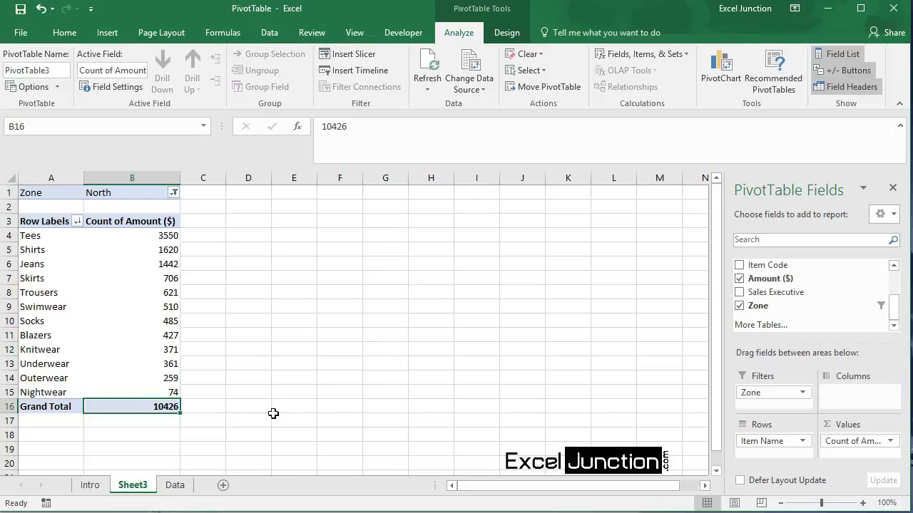
left_click(151, 194)
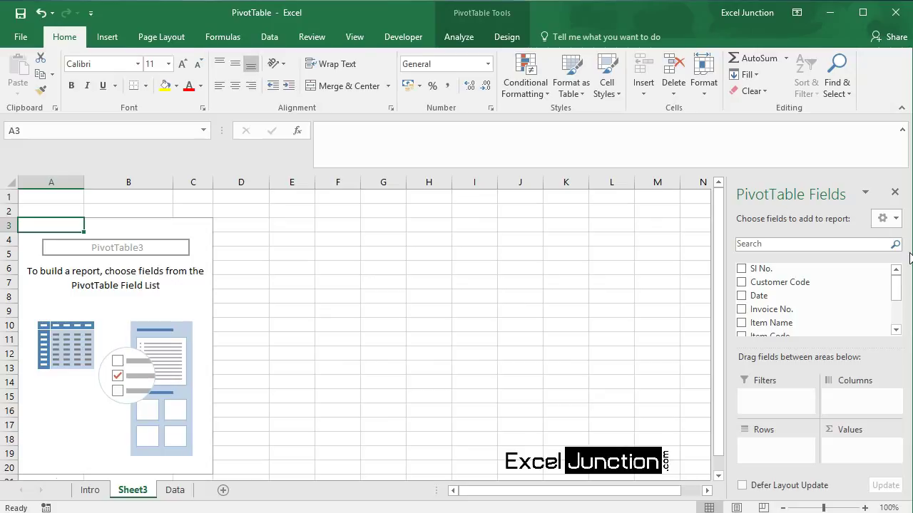
Lay out the blank PivotTable as a two-dimensional report with Zone in Columns, Item Name in Rows and Amount ($) in Values.
left_click_drag(899, 283, 899, 307)
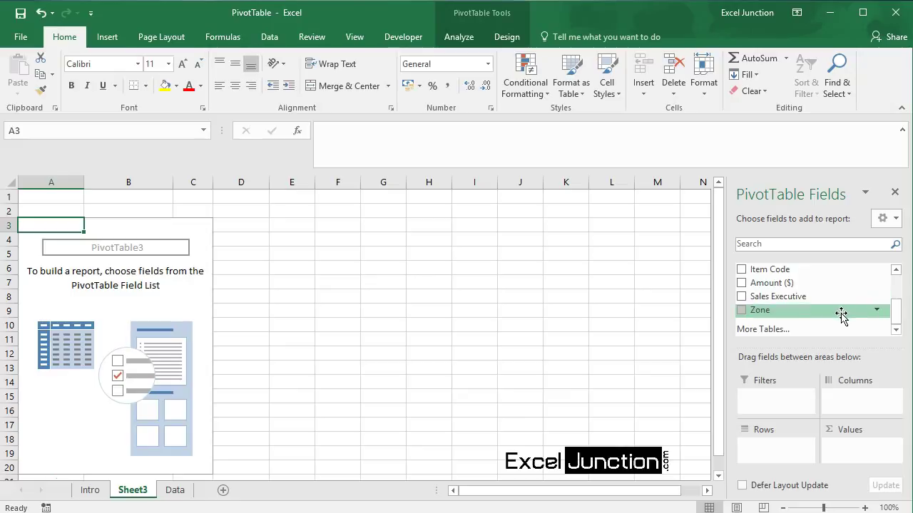
left_click_drag(842, 316, 860, 400)
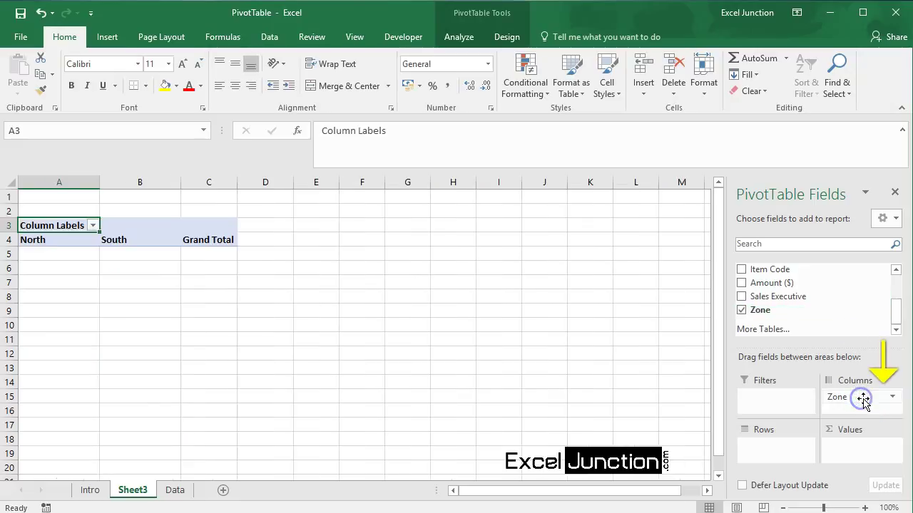
left_click_drag(898, 314, 899, 305)
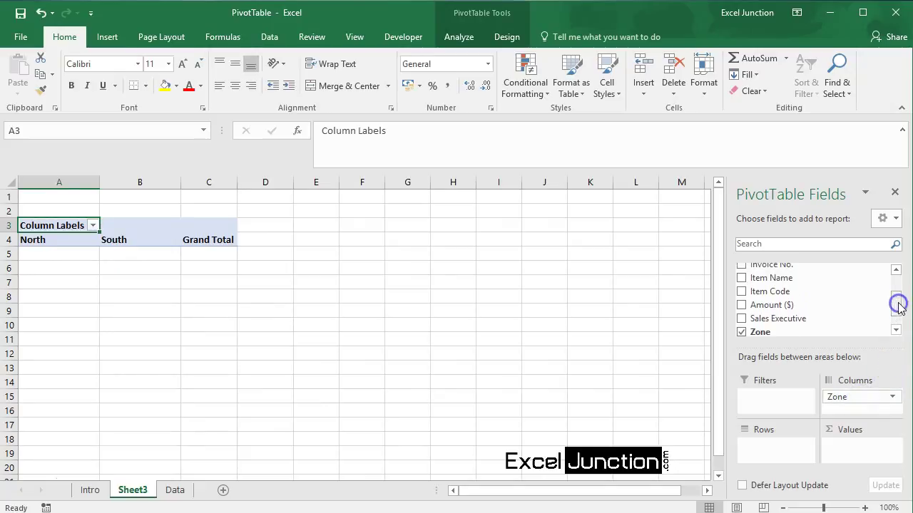
left_click_drag(828, 278, 798, 446)
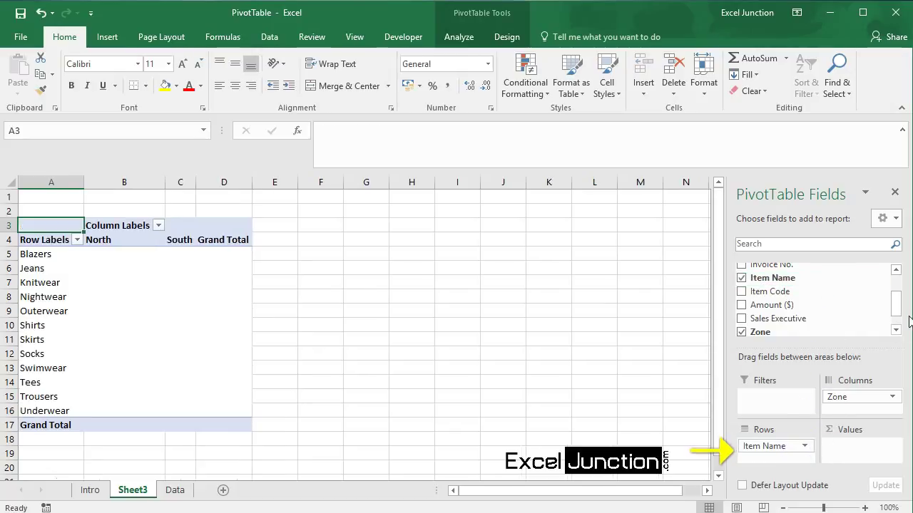
left_click_drag(899, 306, 898, 303)
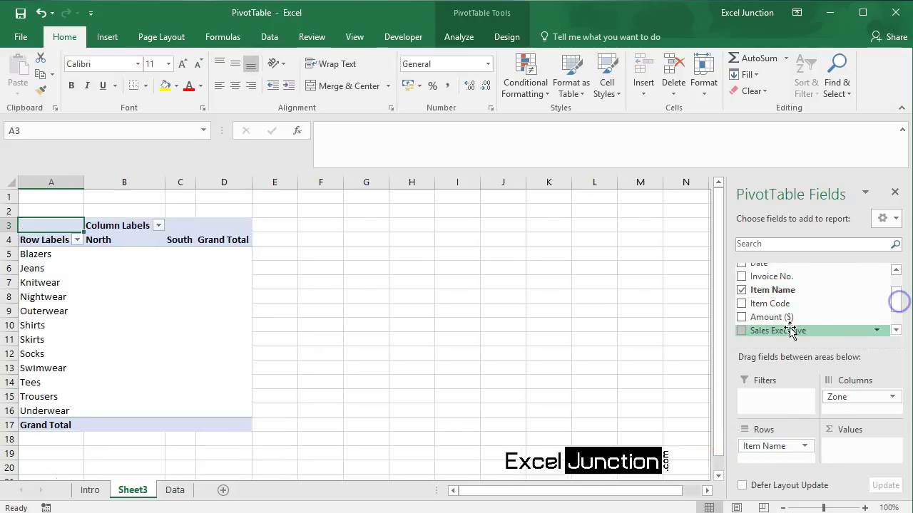
left_click_drag(784, 318, 848, 451)
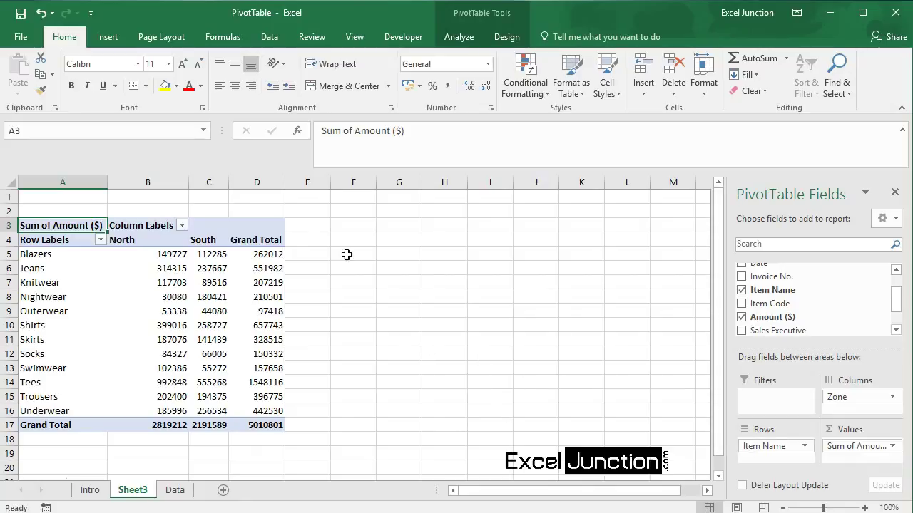
Resize worksheet columns B to D to one equal width that fits the North, South and Grand Total figures.
left_click_drag(171, 182, 247, 181)
left_click_drag(189, 182, 175, 183)
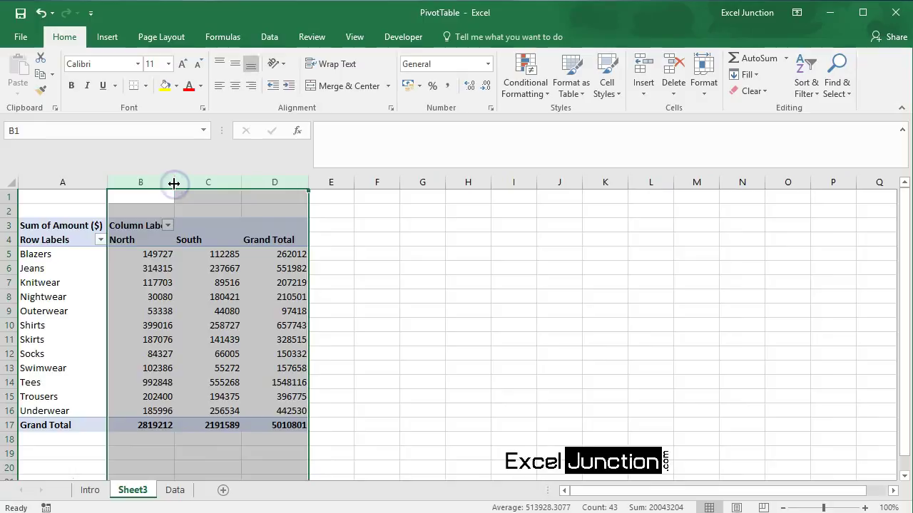
left_click(332, 222)
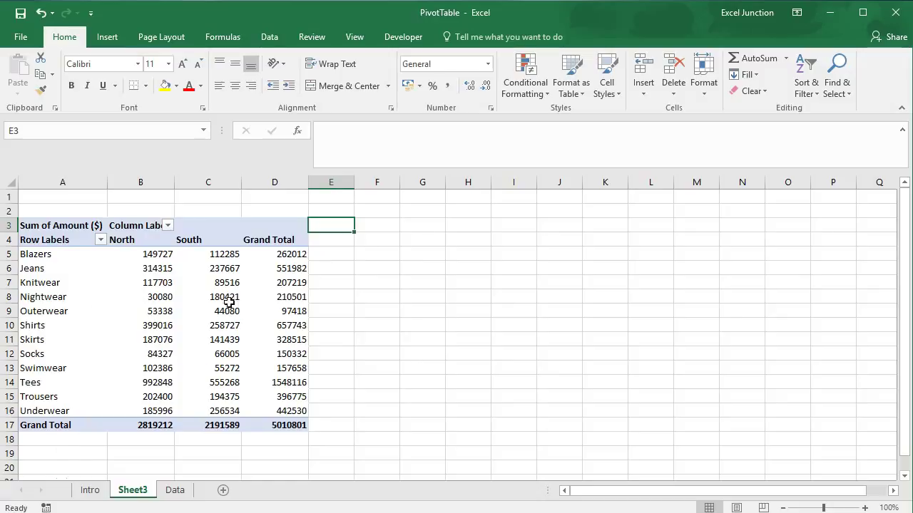
Insert a Clustered Column PivotChart based on the PivotTable of item sales by zone.
left_click(158, 300)
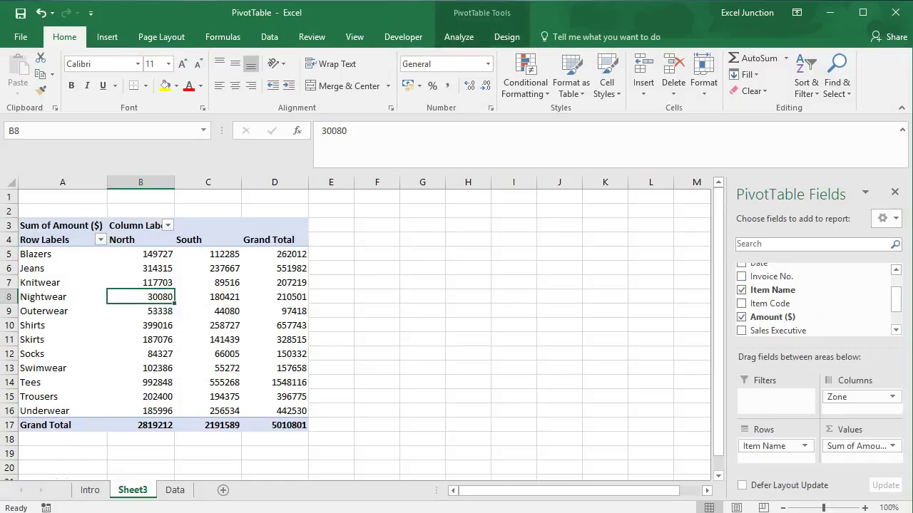
left_click(496, 12)
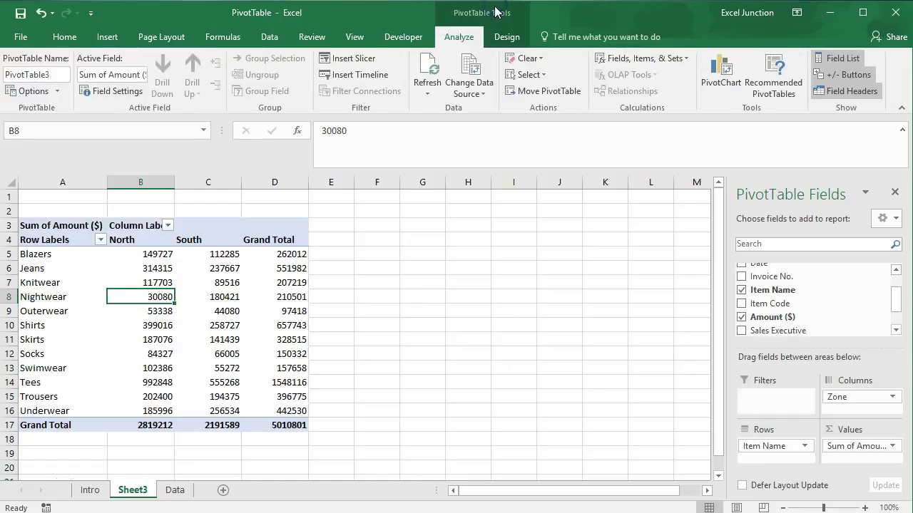
left_click(723, 82)
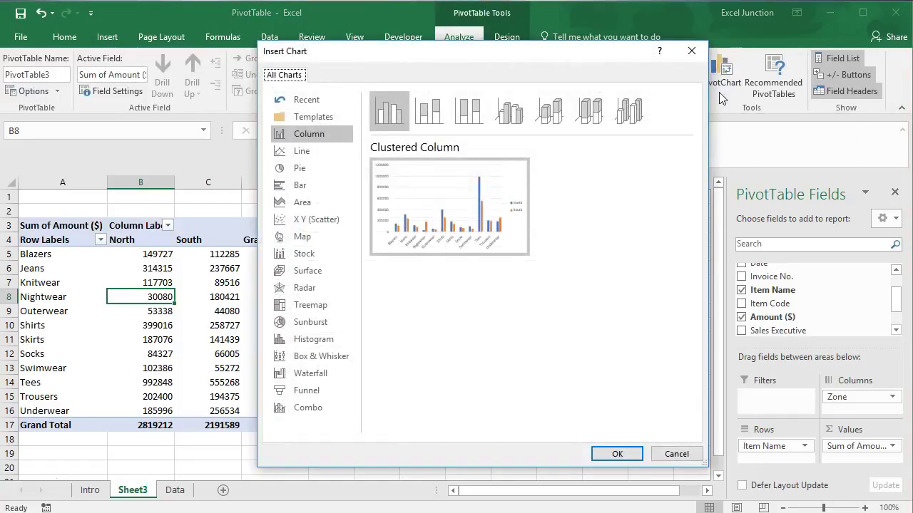
left_click(617, 455)
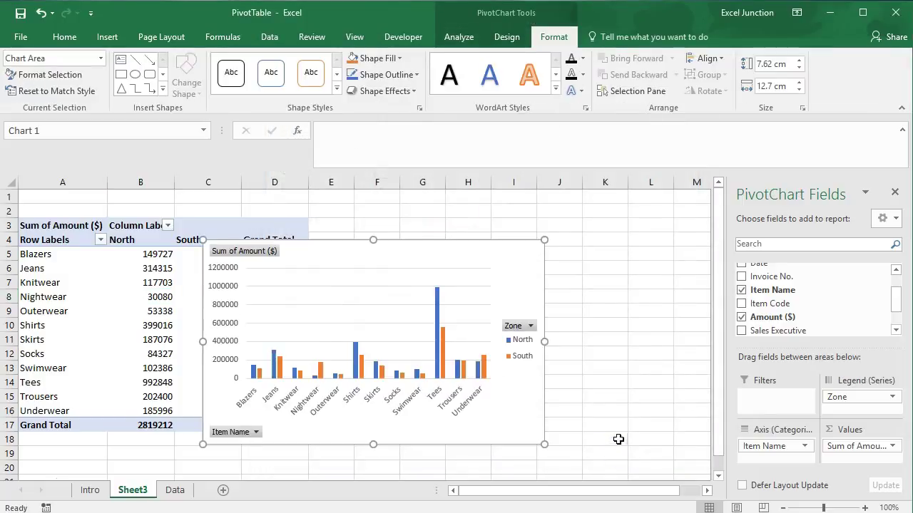